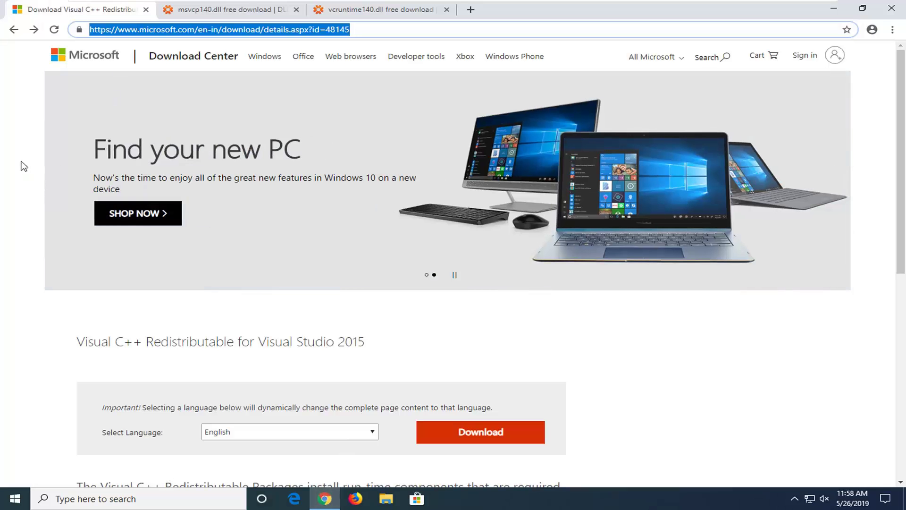
# Scroll the Visual C++ Redistributable for Visual Studio 2015 page down to its Download button
pyautogui.click(22, 166)
pyautogui.scroll(-2, 21, 167)
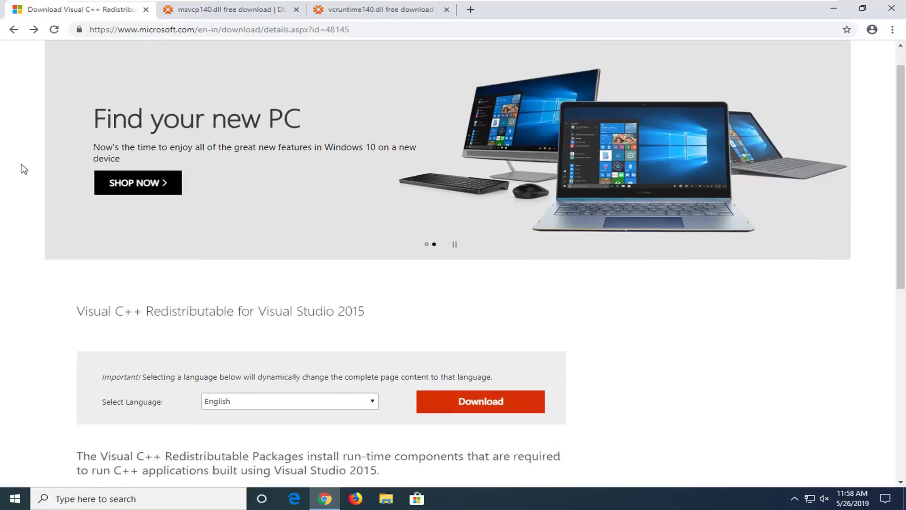
pyautogui.scroll(2, 364, 145)
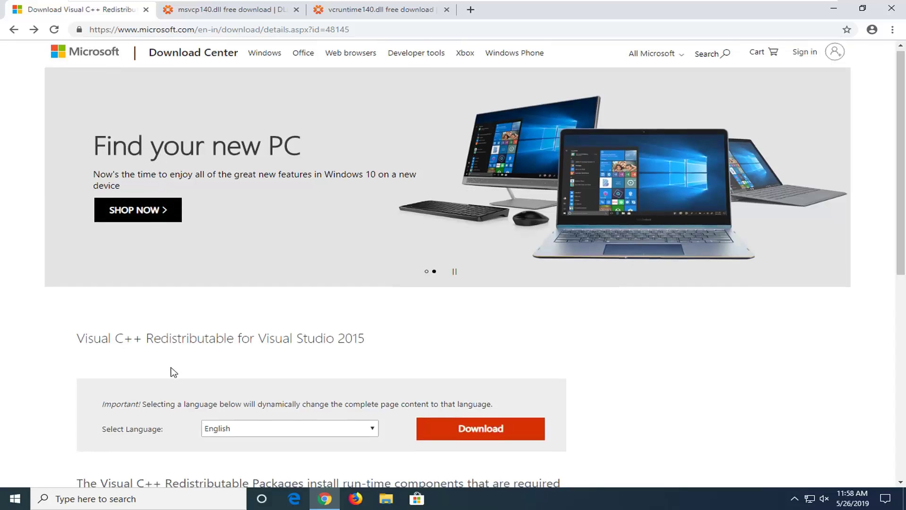
pyautogui.scroll(-1, 172, 369)
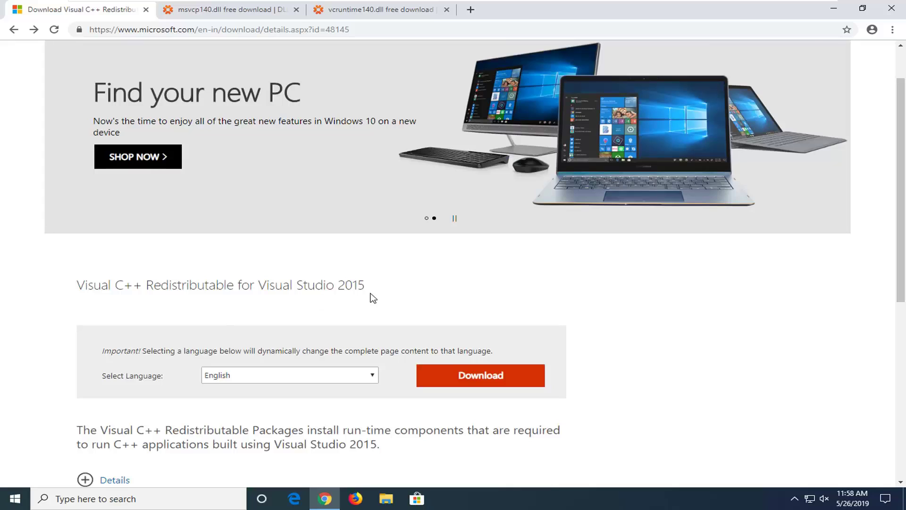
# Download only vc_redist.x86.exe, run it from the download bar and minimize Chrome
pyautogui.click(460, 374)
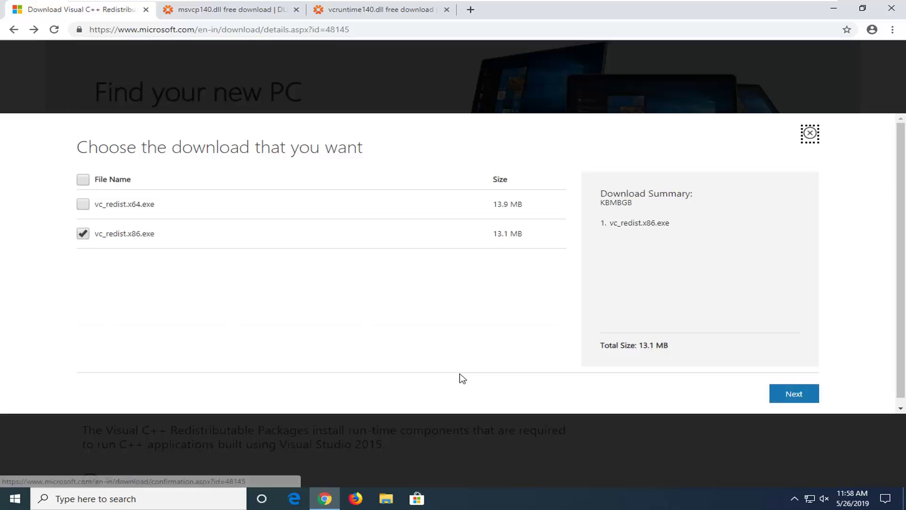
pyautogui.click(82, 233)
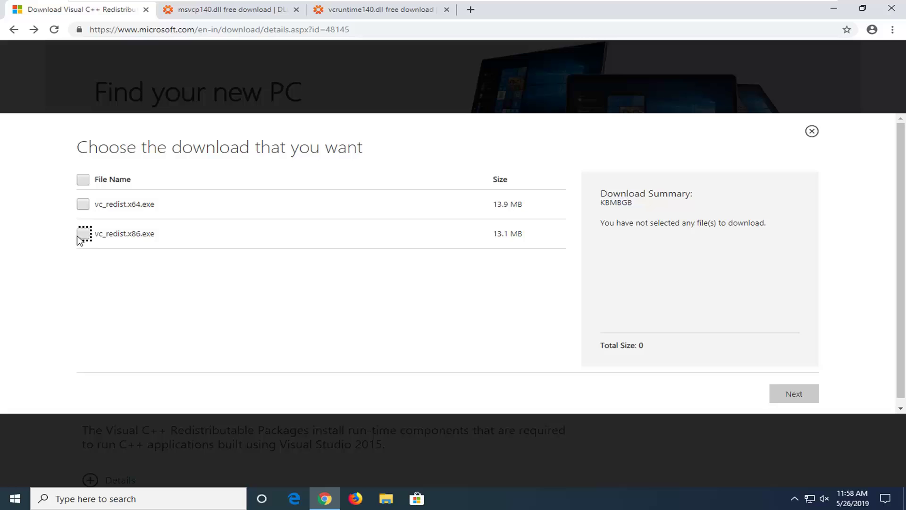
pyautogui.click(84, 235)
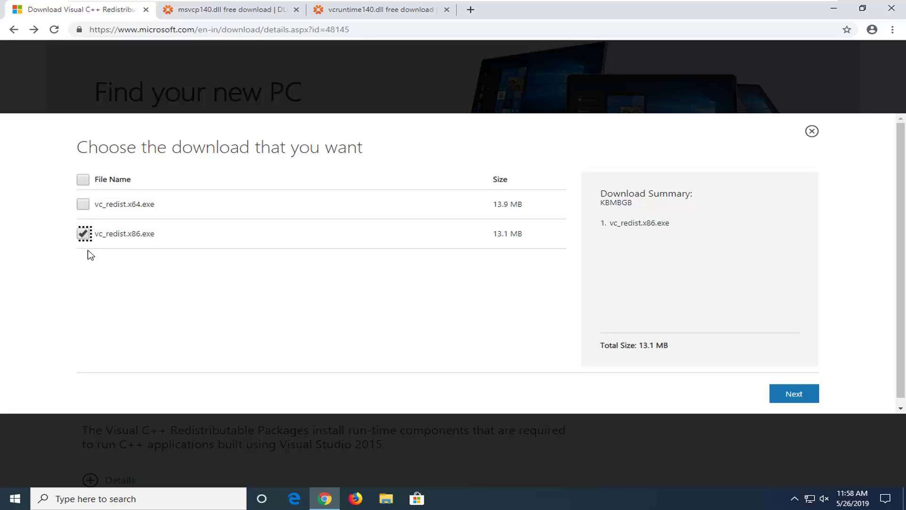
pyautogui.click(801, 395)
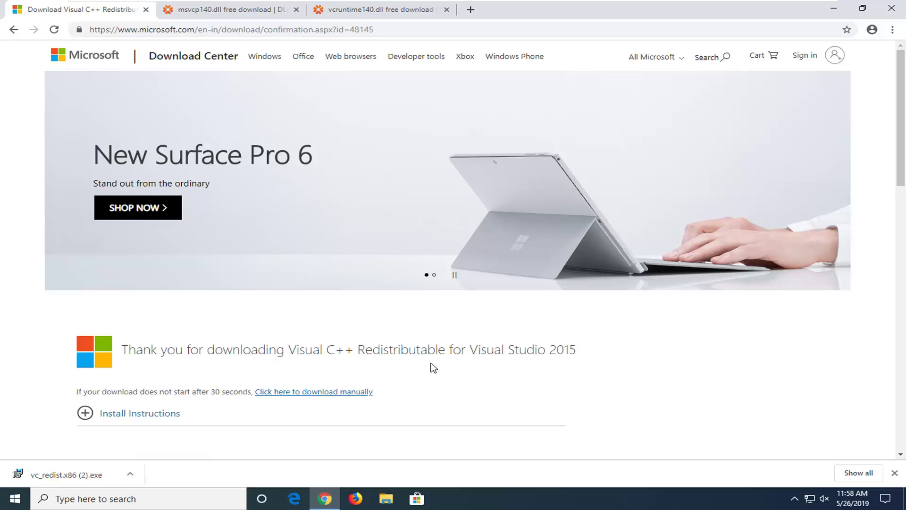
pyautogui.click(50, 475)
pyautogui.click(833, 8)
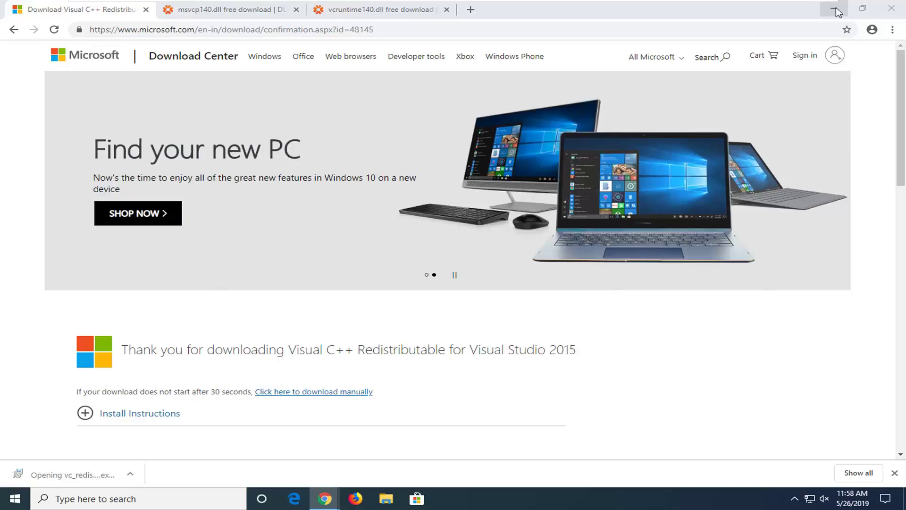
# Run the x86 redistributable installer, accept the license terms and approve the installation
pyautogui.click(481, 261)
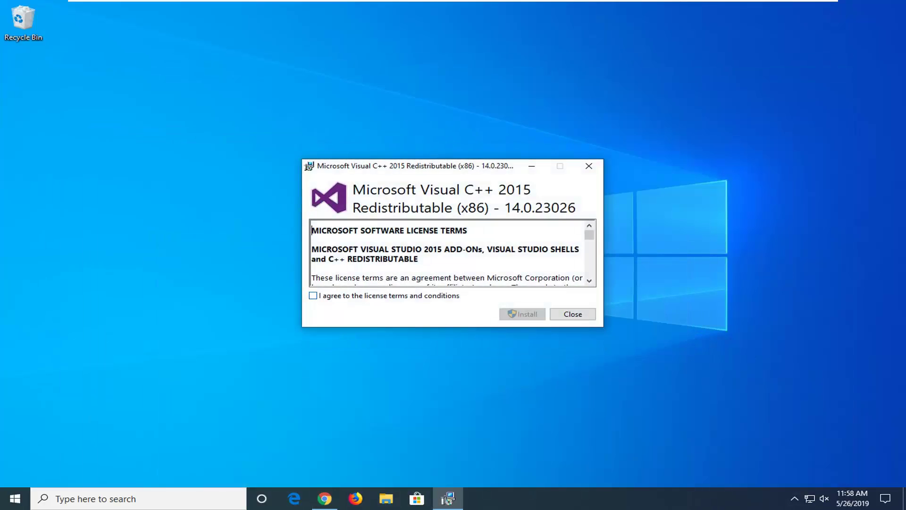
pyautogui.scroll(-6, 448, 253)
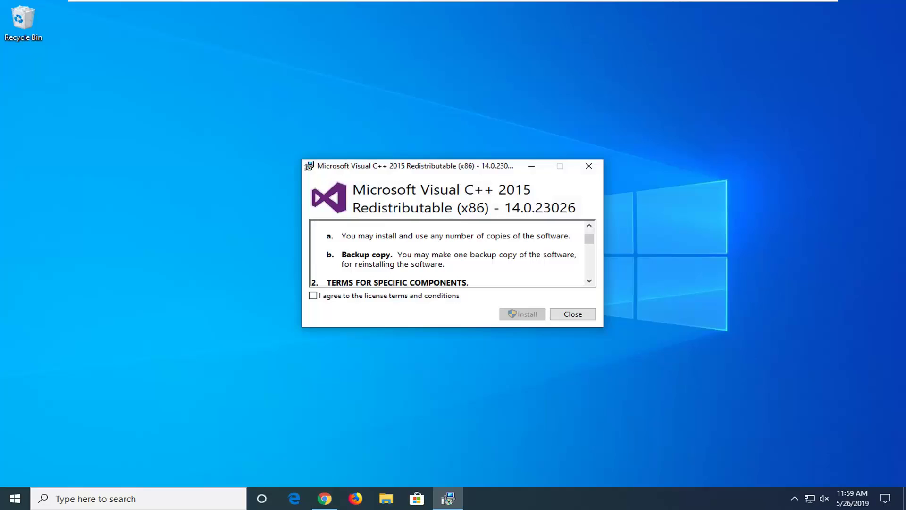
pyautogui.click(325, 298)
pyautogui.click(519, 314)
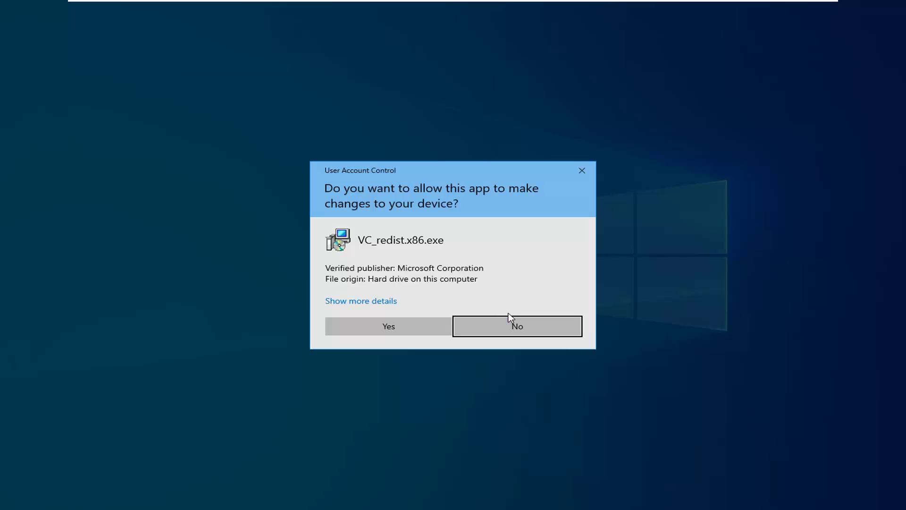
pyautogui.click(418, 322)
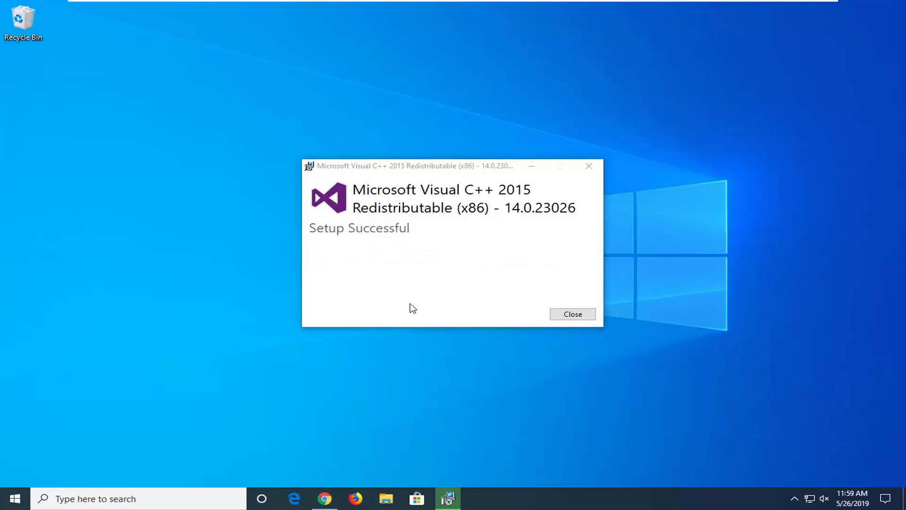
# Close the finished setup and download the 32-bit msvcp140.dll 14.10.25008.0 as msvcp140.zip
pyautogui.click(577, 315)
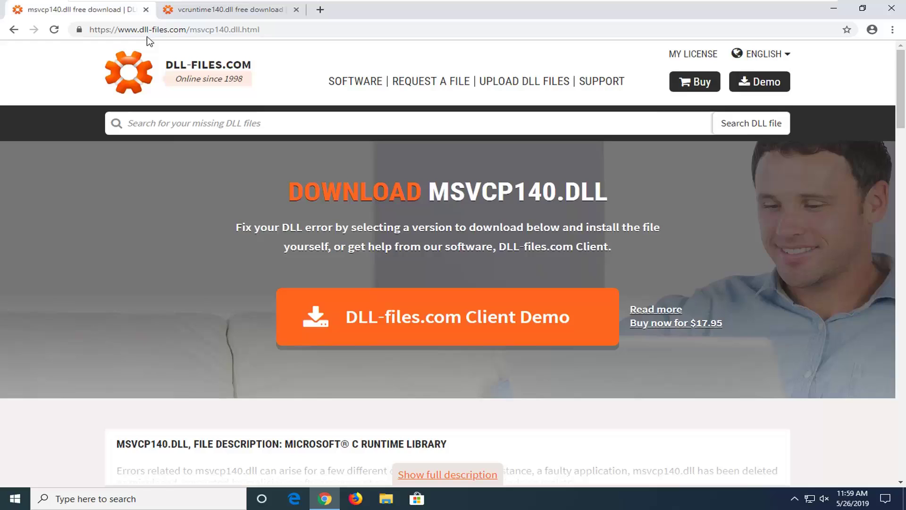
pyautogui.scroll(-6, 182, 45)
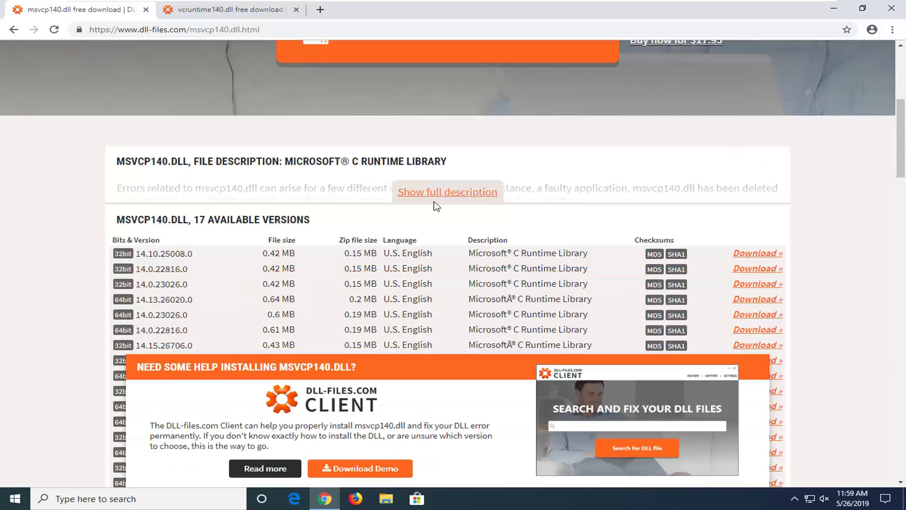
pyautogui.scroll(-2, 437, 206)
pyautogui.scroll(3, 197, 199)
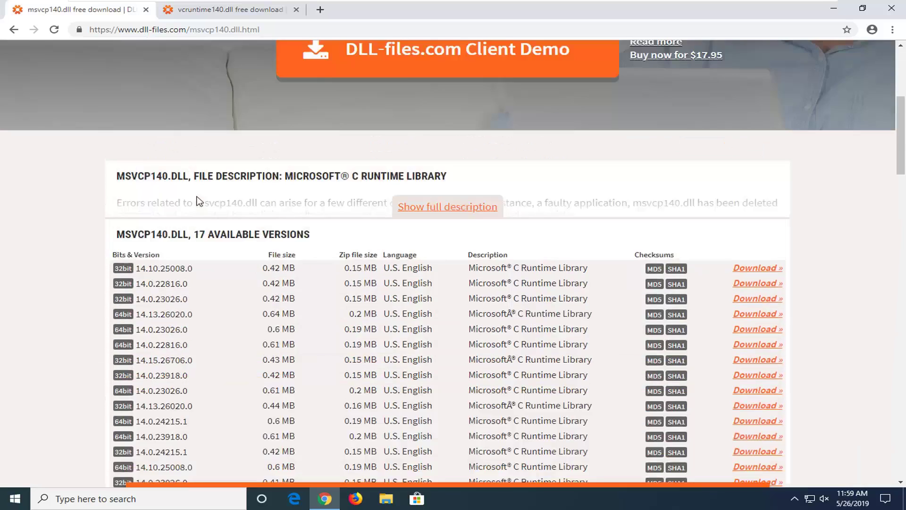
pyautogui.scroll(-1, 197, 198)
pyautogui.scroll(-1, 198, 205)
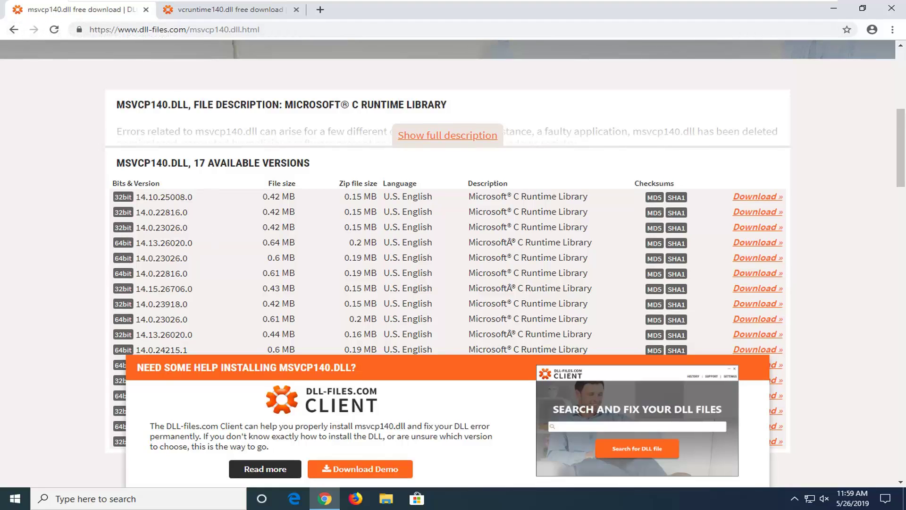
pyautogui.scroll(-1, 452, 263)
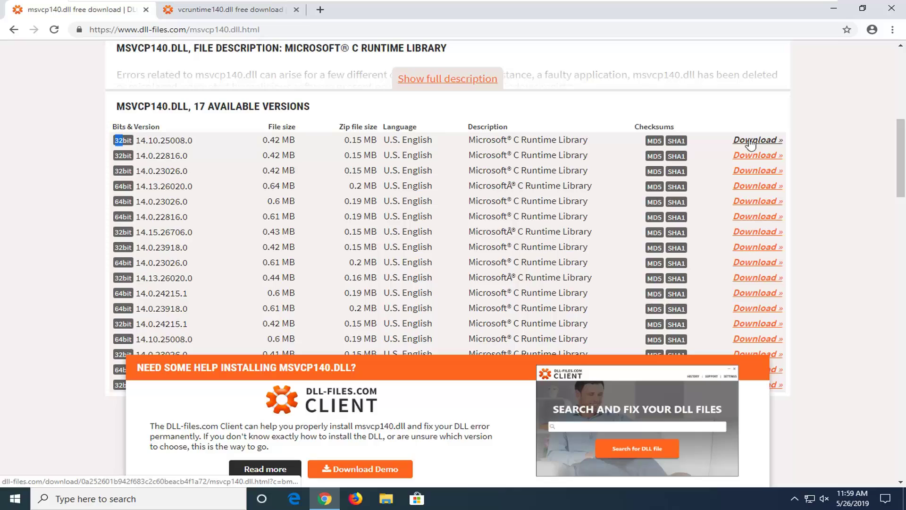
pyautogui.click(767, 141)
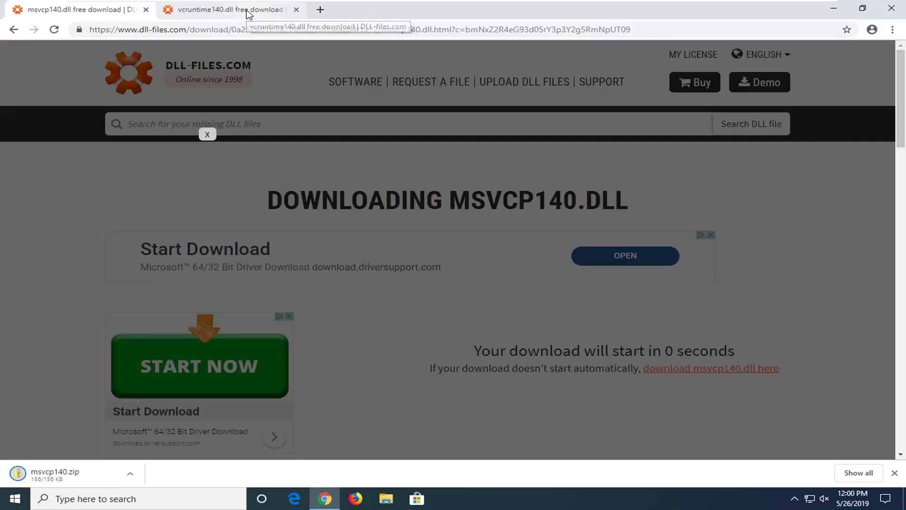
# On the vcruntime140.dll page, download the 32-bit 14.13.26118.0 version
pyautogui.click(248, 11)
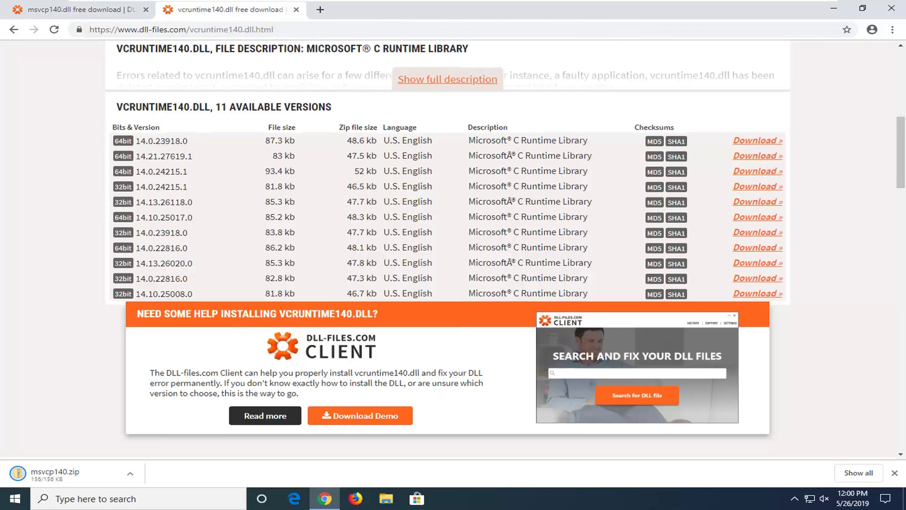
pyautogui.scroll(8, 158, 167)
pyautogui.scroll(-5, 253, 202)
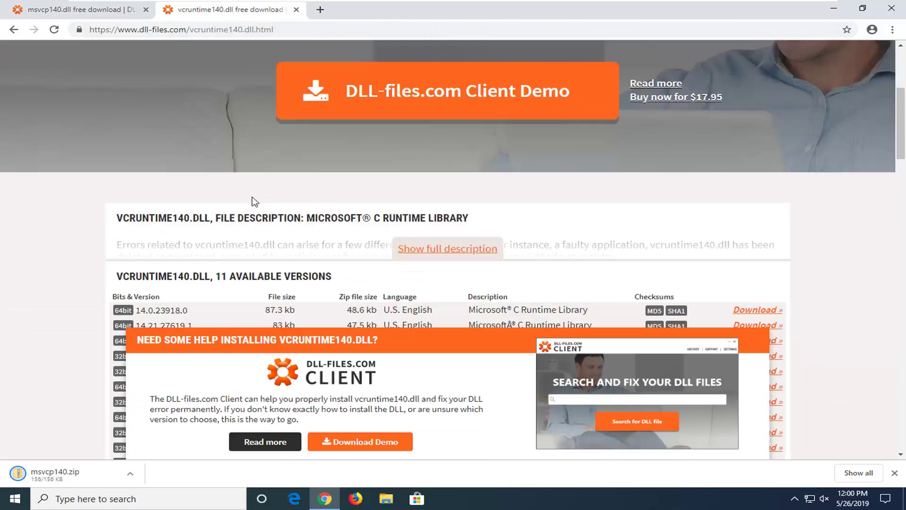
pyautogui.scroll(-1, 228, 222)
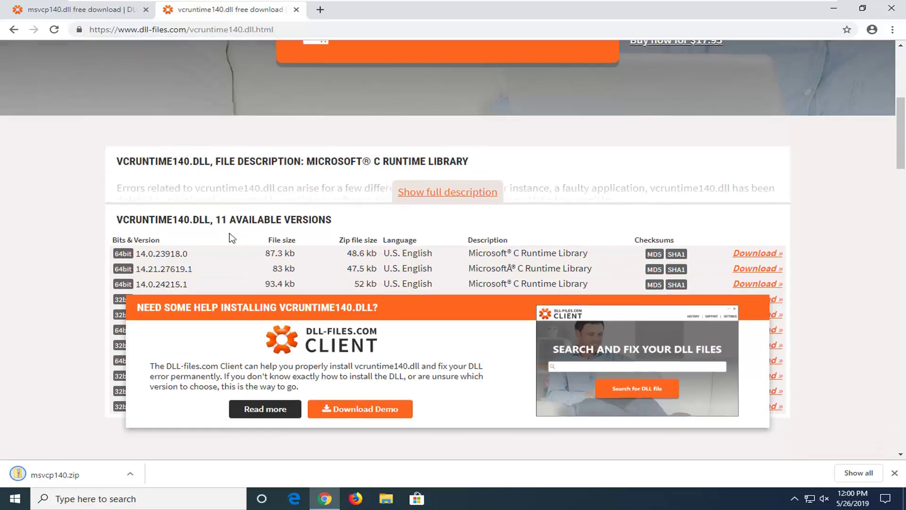
pyautogui.scroll(-2, 197, 254)
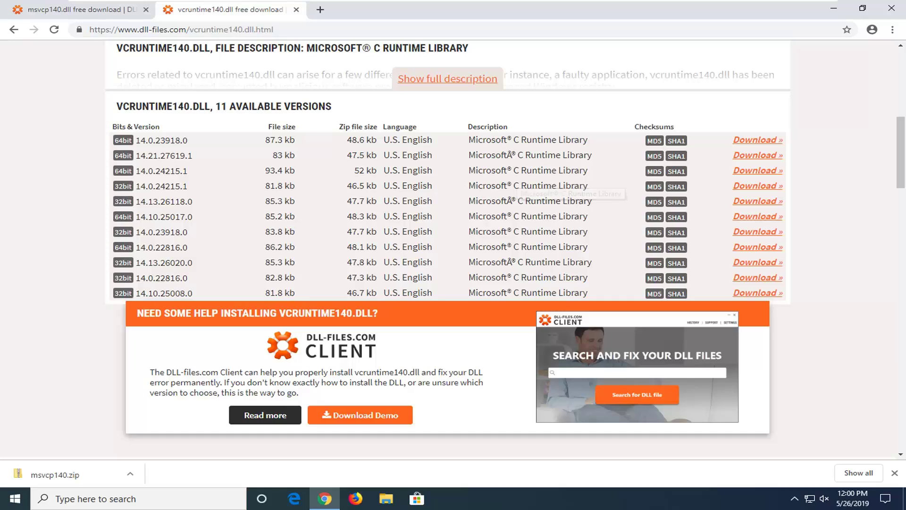
pyautogui.moveTo(199, 208); pyautogui.dragTo(159, 202)
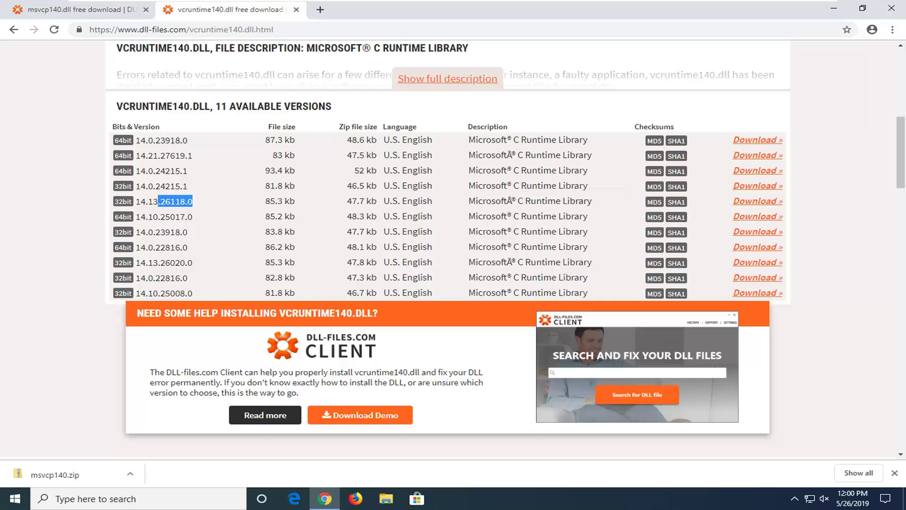
pyautogui.click(747, 204)
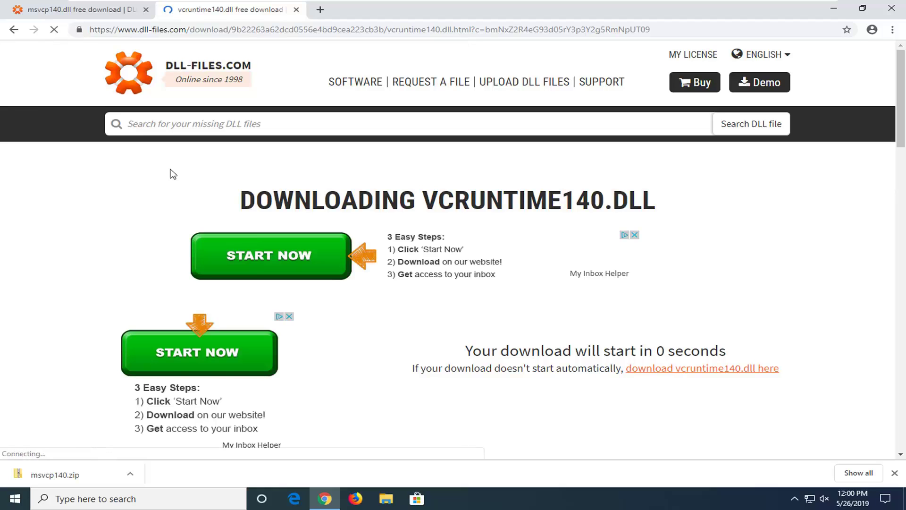
# Show vcruntime140.zip in its Downloads folder and minimize Chrome
pyautogui.scroll(-1, 84, 269)
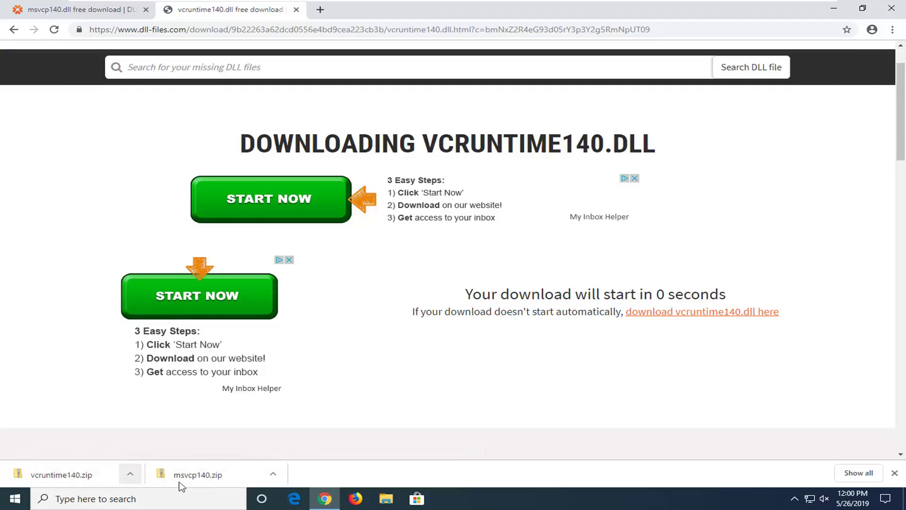
pyautogui.click(132, 479)
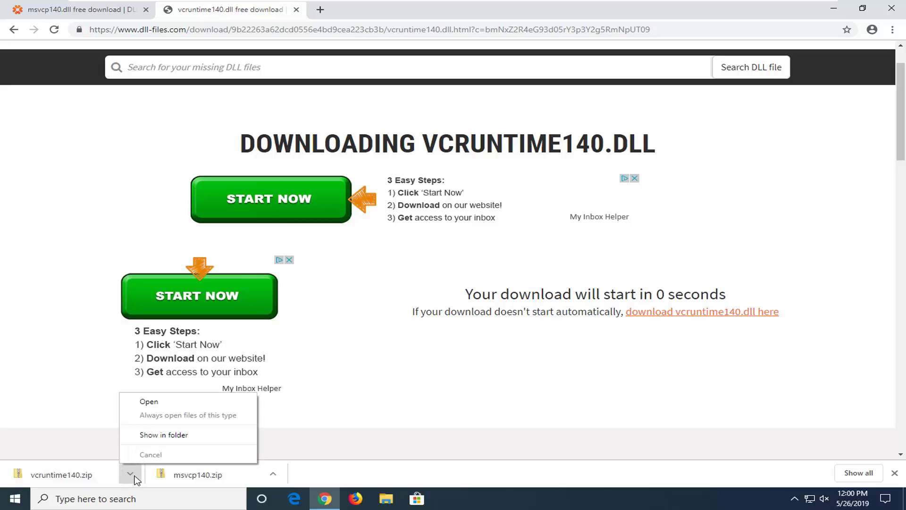
pyautogui.click(157, 434)
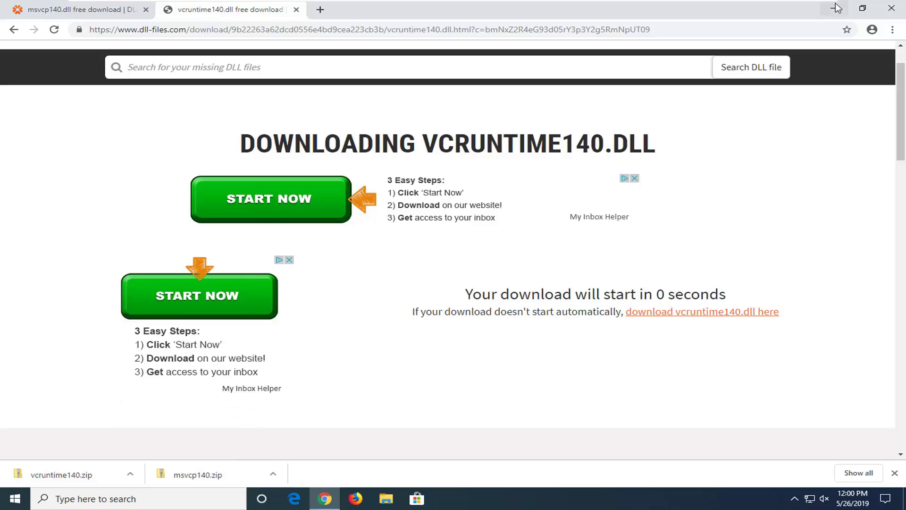
pyautogui.click(834, 8)
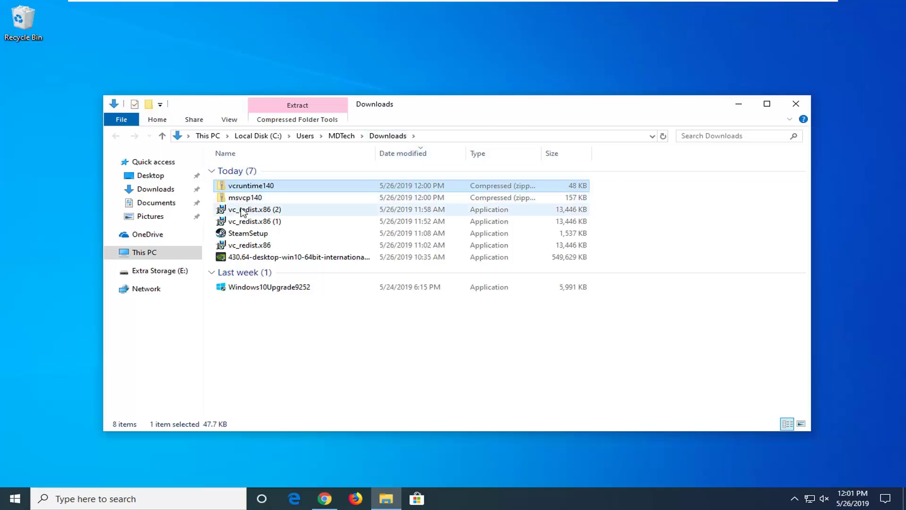
# Move vcruntime140.zip and msvcp140.zip from Downloads onto the desktop
pyautogui.moveTo(246, 189); pyautogui.dragTo(304, 68)
pyautogui.moveTo(243, 186); pyautogui.dragTo(378, 87)
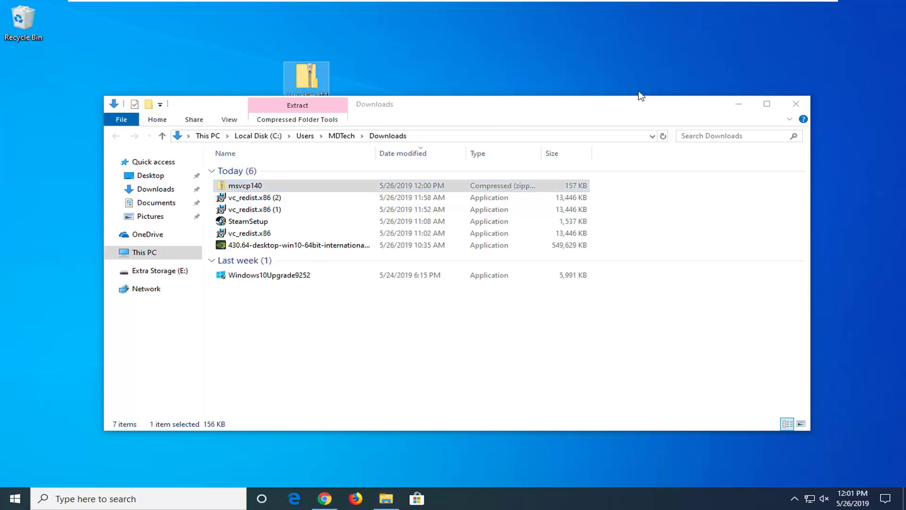
pyautogui.click(796, 103)
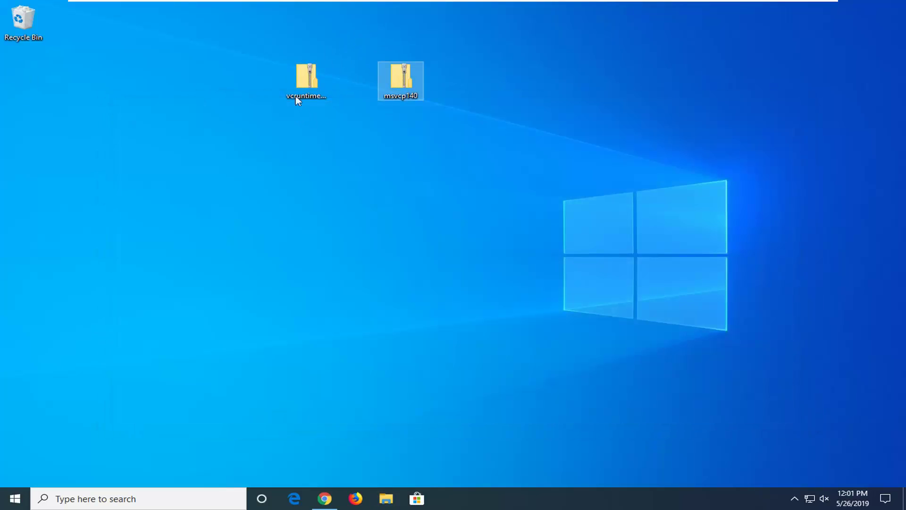
# Extract vcruntime140.dll from its zip onto the desktop
pyautogui.click(301, 78)
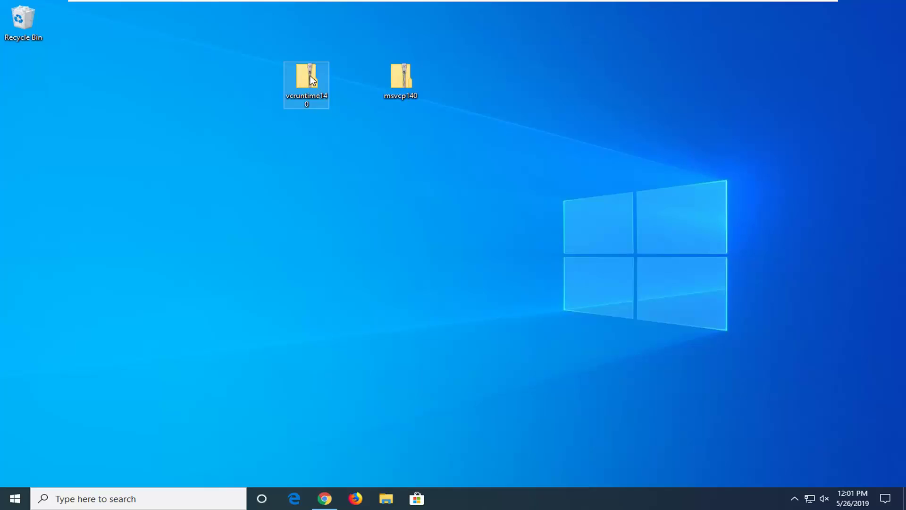
pyautogui.doubleClick(312, 80)
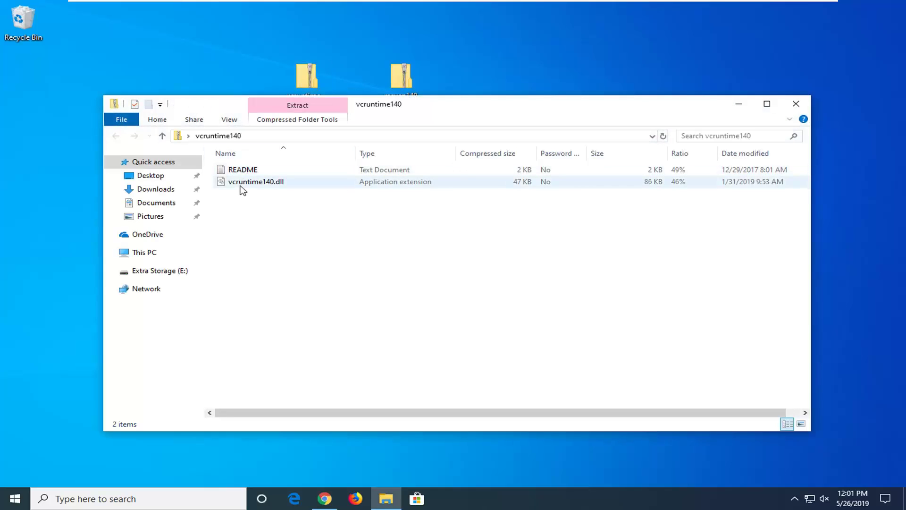
pyautogui.click(242, 188)
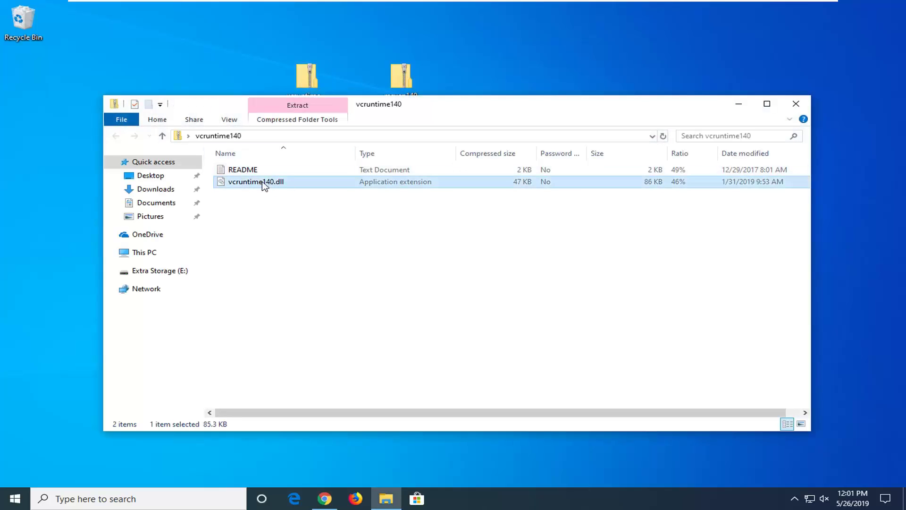
pyautogui.moveTo(263, 185); pyautogui.dragTo(216, 70)
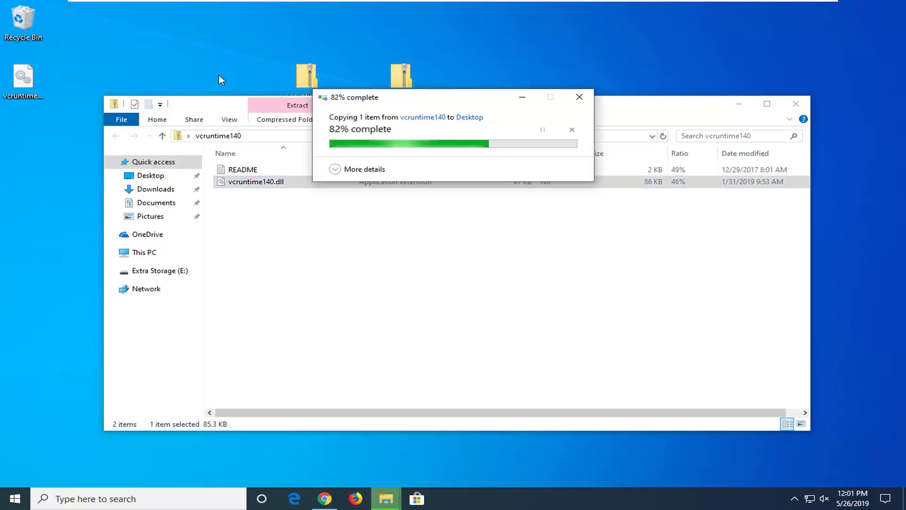
pyautogui.click(796, 104)
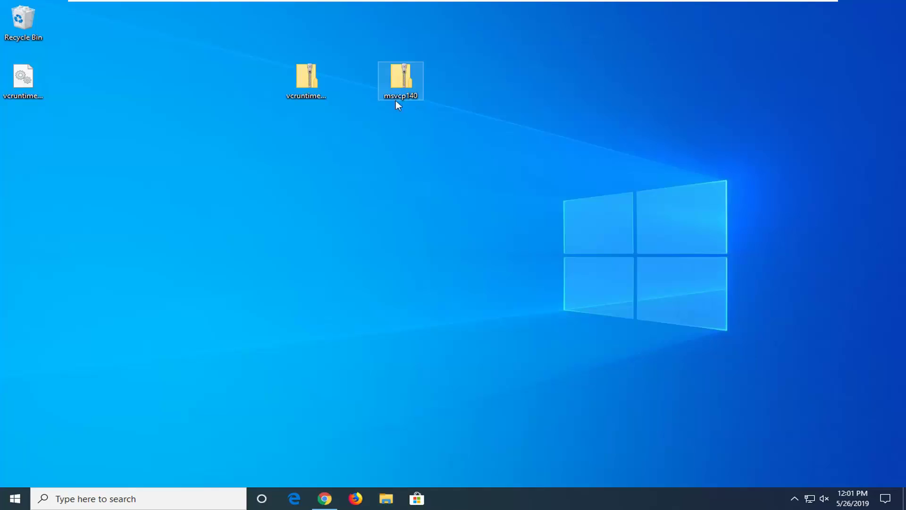
# Extract msvcp140.dll from its zip onto the desktop
pyautogui.doubleClick(396, 96)
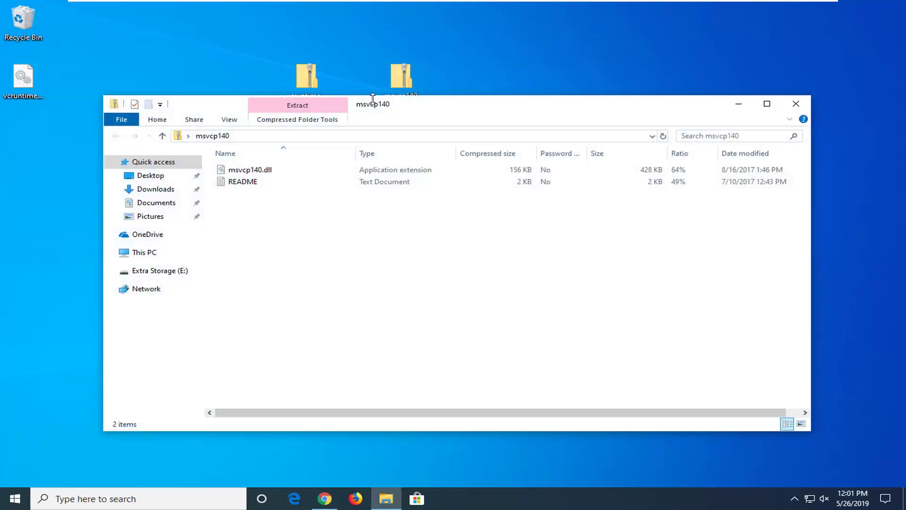
pyautogui.click(270, 173)
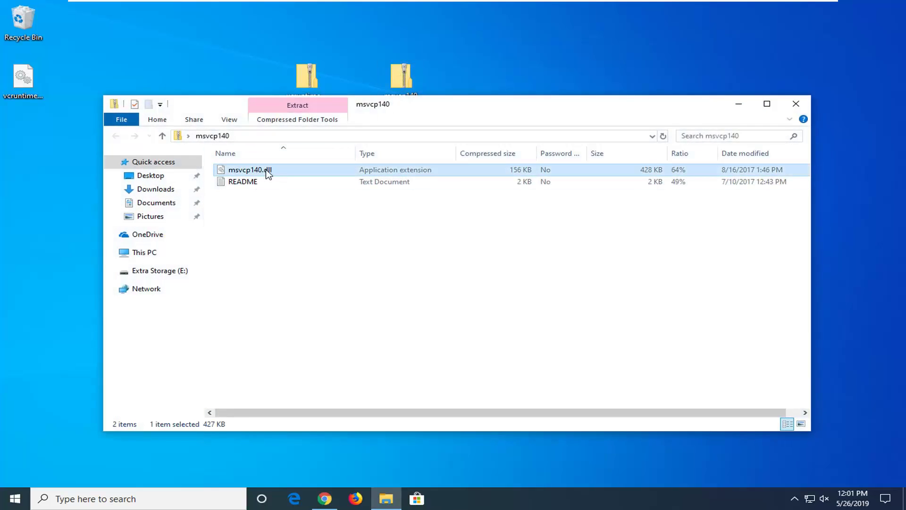
pyautogui.moveTo(270, 172); pyautogui.dragTo(70, 152)
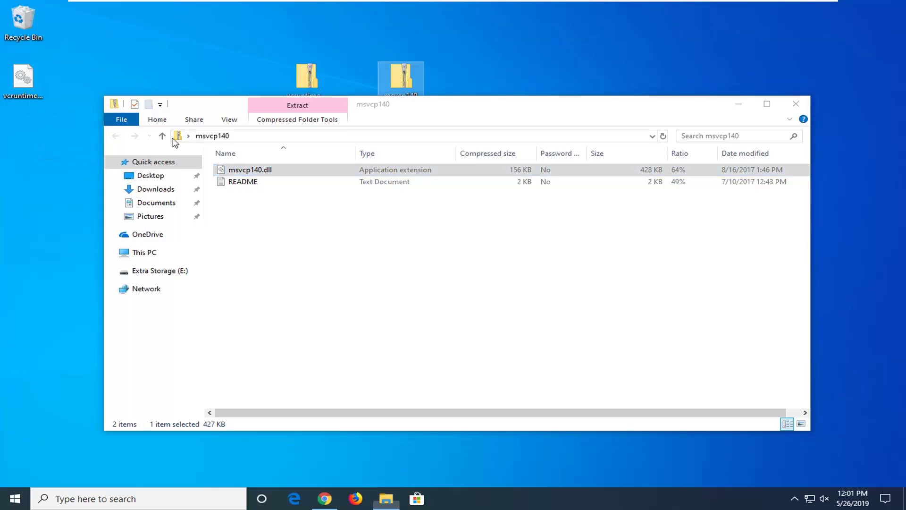
pyautogui.click(796, 104)
# Delete both zip archives and place the two DLLs side by side on the desktop
pyautogui.moveTo(505, 111); pyautogui.dragTo(276, 77)
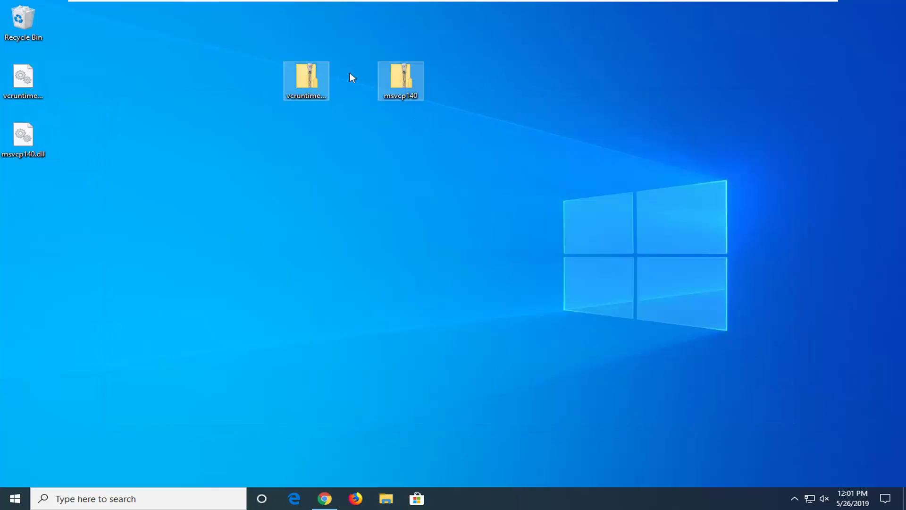
pyautogui.press('Delete')
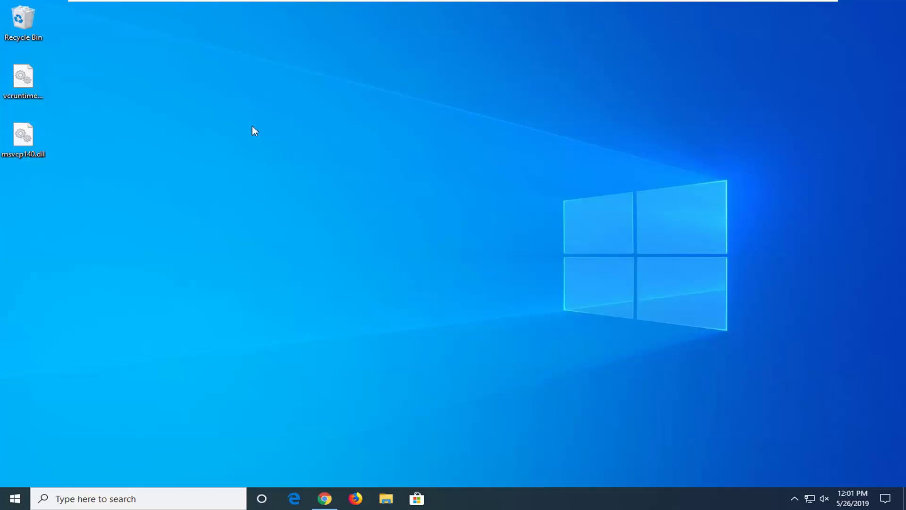
pyautogui.moveTo(22, 78); pyautogui.dragTo(400, 83)
pyautogui.moveTo(45, 152); pyautogui.dragTo(341, 85)
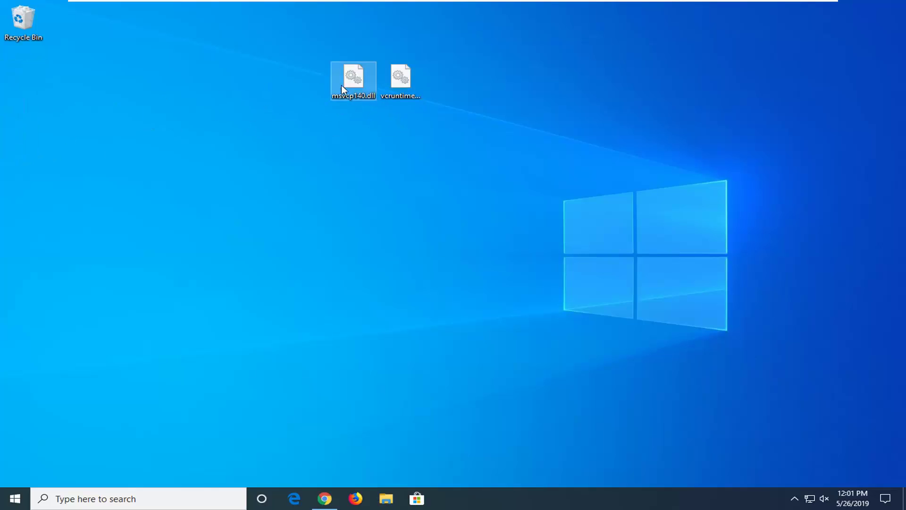
pyautogui.click(402, 91)
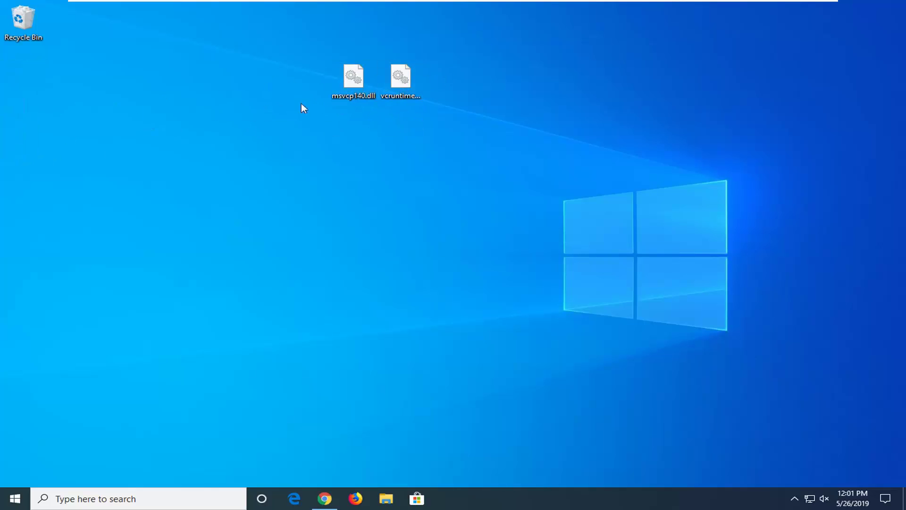
# Launch File Explorer by searching 'file explorer' from the Start menu
pyautogui.click(2, 500)
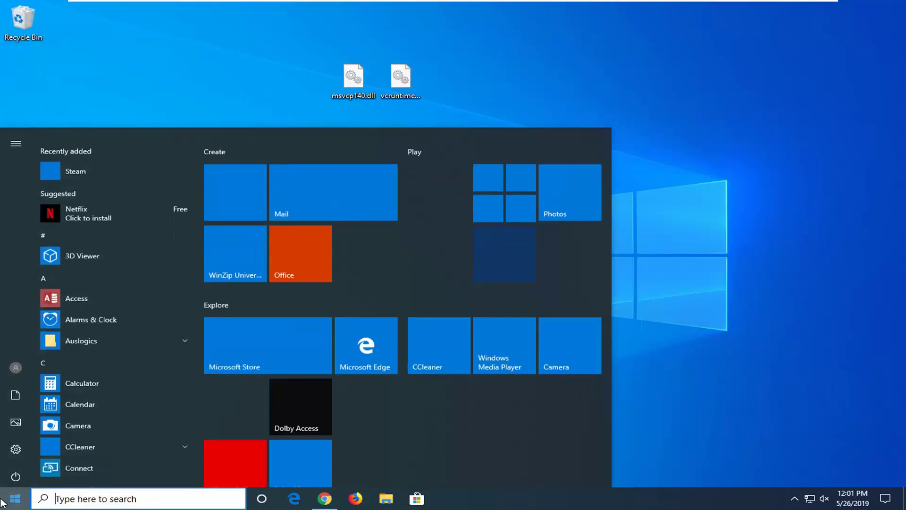
pyautogui.write('file explo')
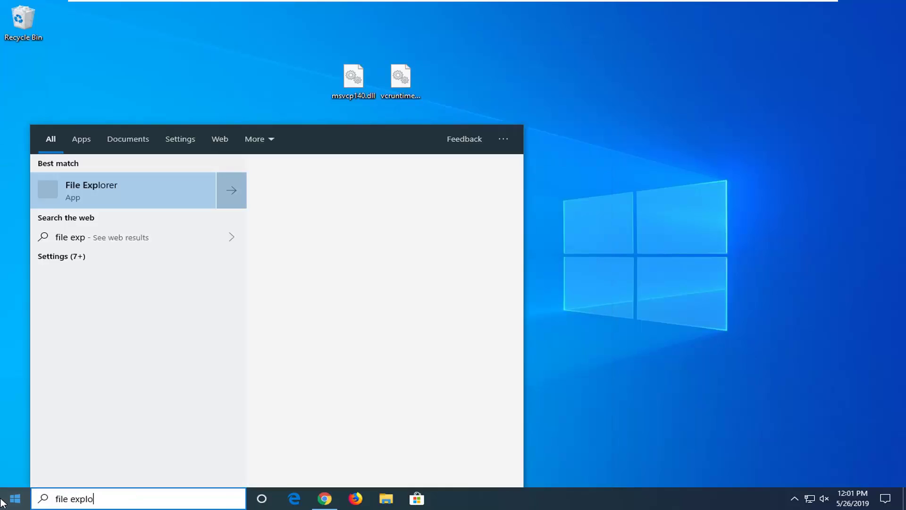
pyautogui.write('rer')
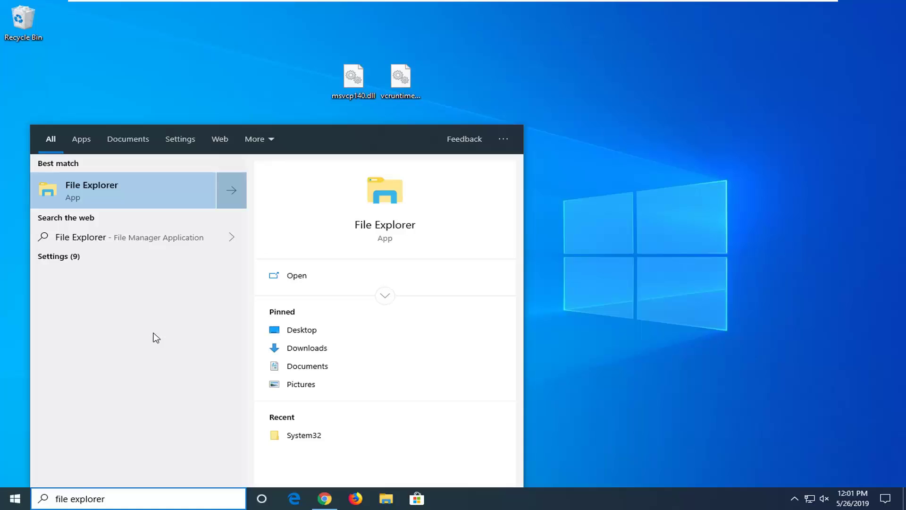
pyautogui.click(126, 191)
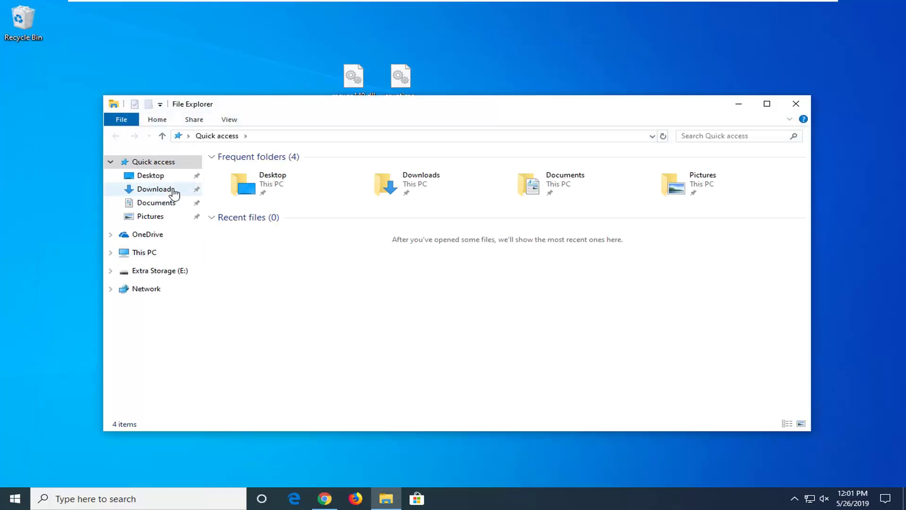
# Enable 'Show hidden files, folders, and drives' in Folder Options and apply it
pyautogui.click(232, 121)
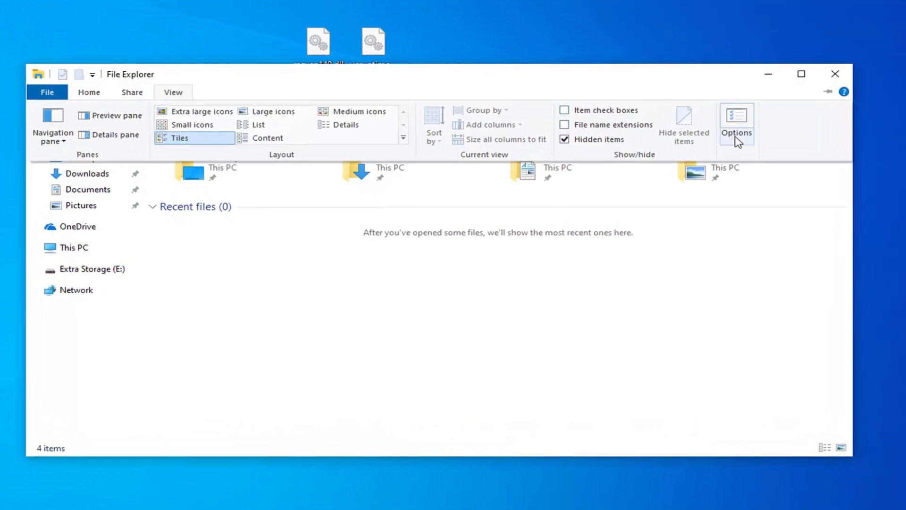
pyautogui.click(738, 142)
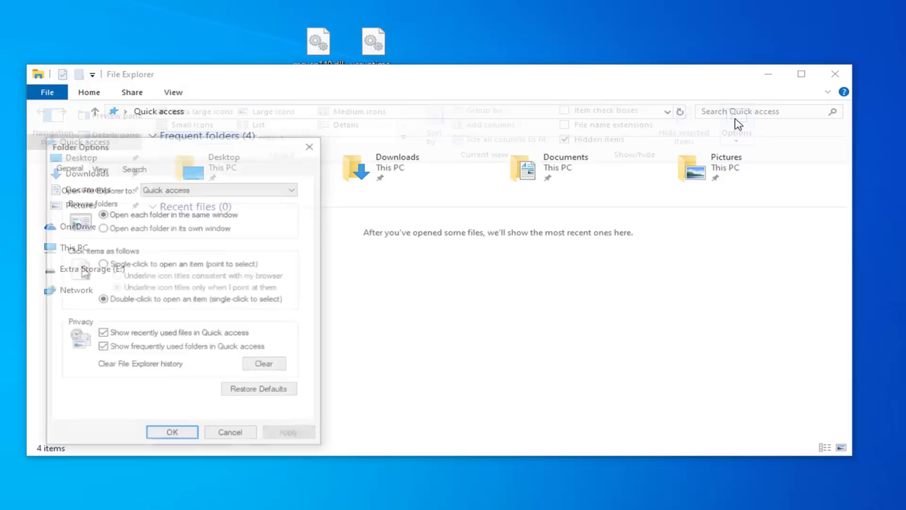
pyautogui.moveTo(173, 153); pyautogui.dragTo(390, 102)
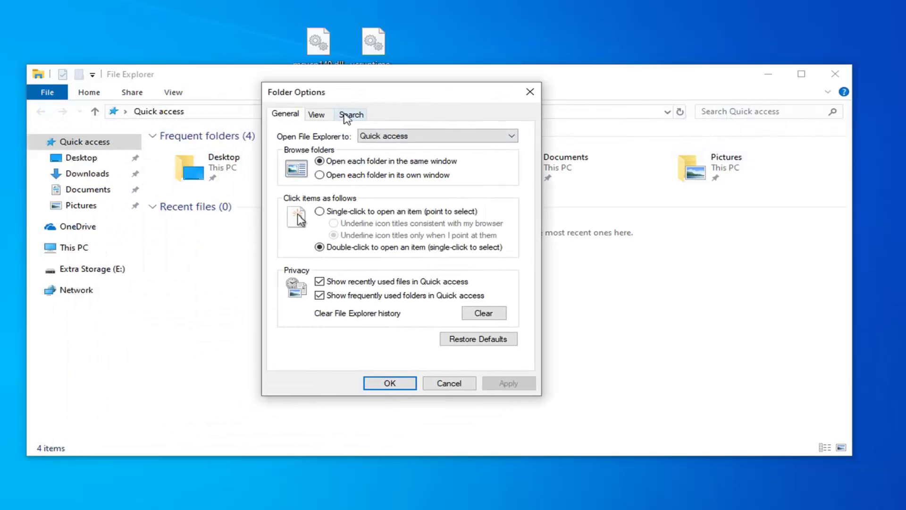
pyautogui.click(316, 114)
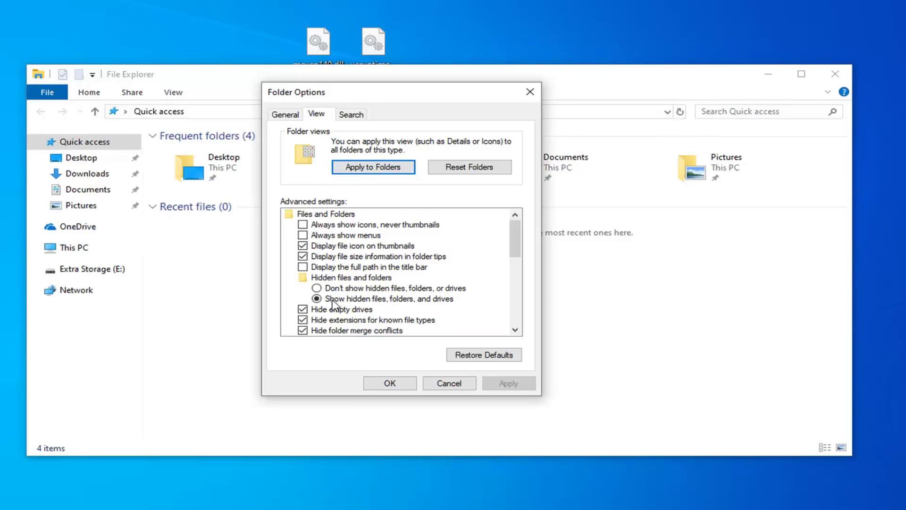
pyautogui.click(333, 300)
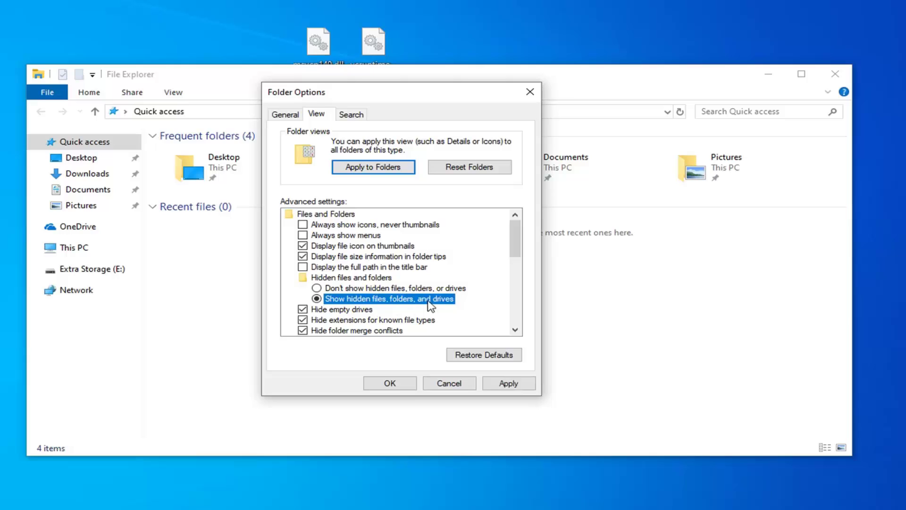
pyautogui.click(507, 382)
pyautogui.click(397, 387)
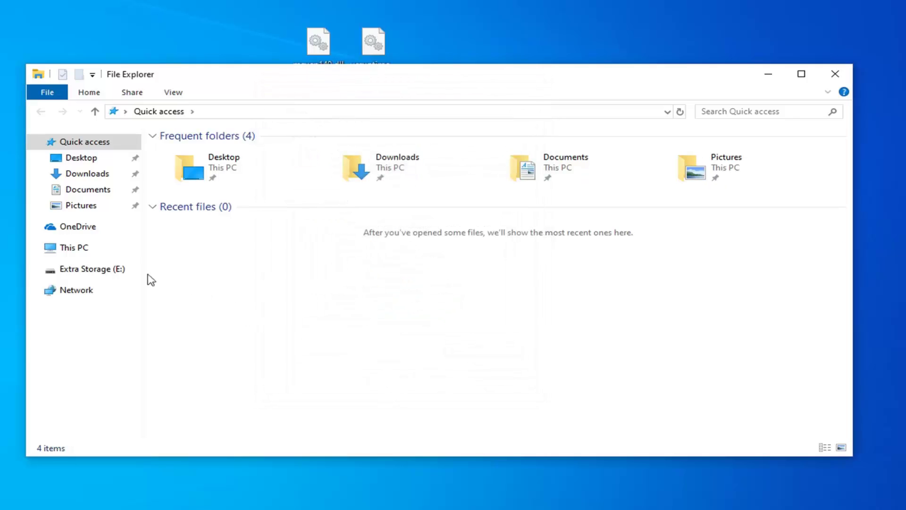
# Navigate This PC > Local Disk (C:) > Windows and select the System32 folder
pyautogui.click(76, 253)
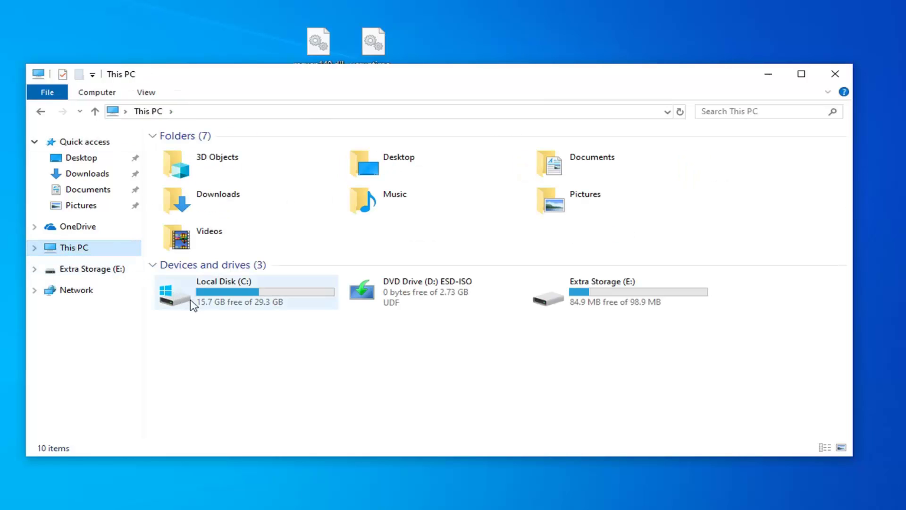
pyautogui.moveTo(209, 295)
pyautogui.doubleClick(289, 303)
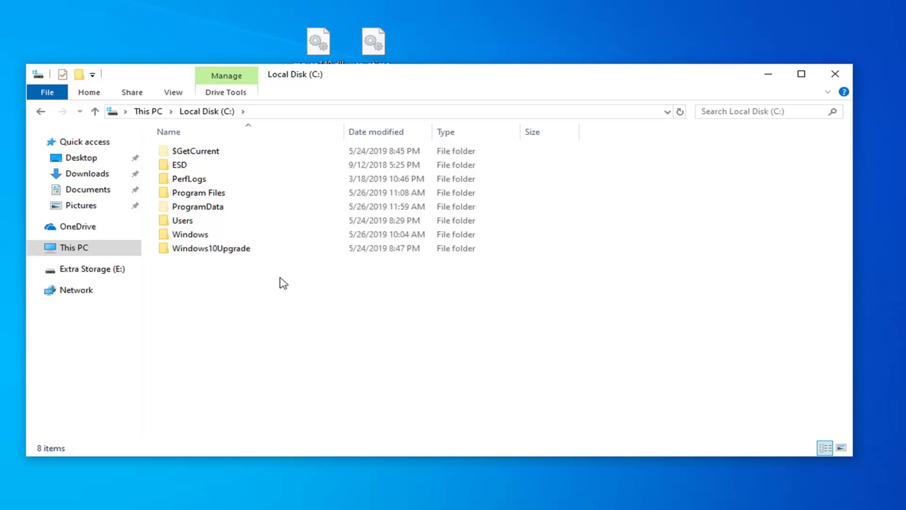
pyautogui.click(190, 238)
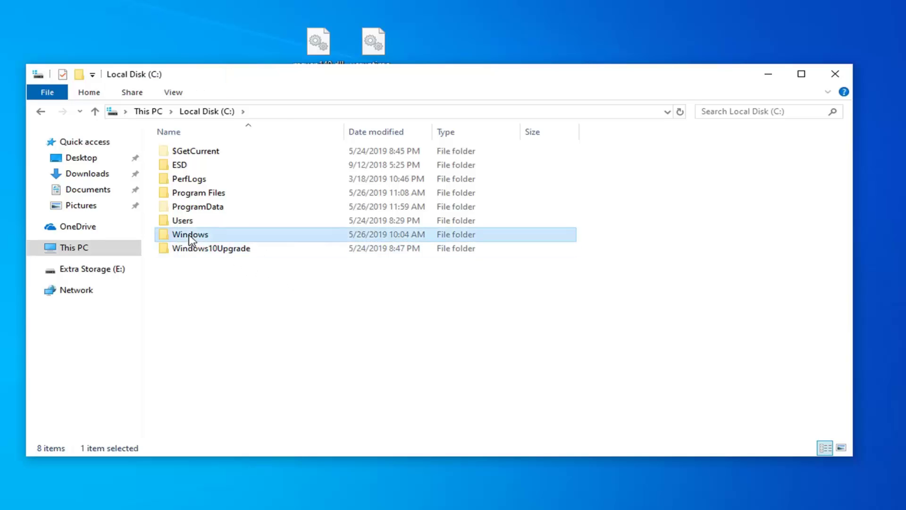
pyautogui.doubleClick(189, 236)
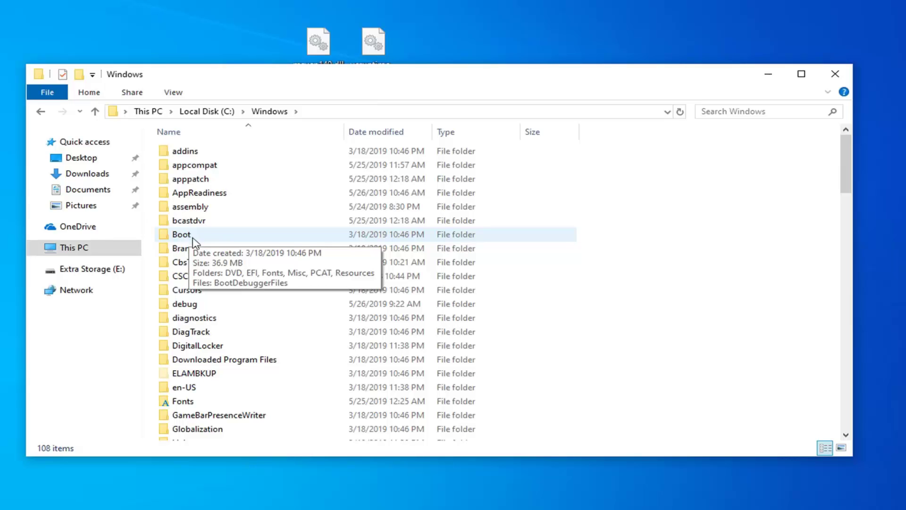
pyautogui.scroll(-11, 193, 241)
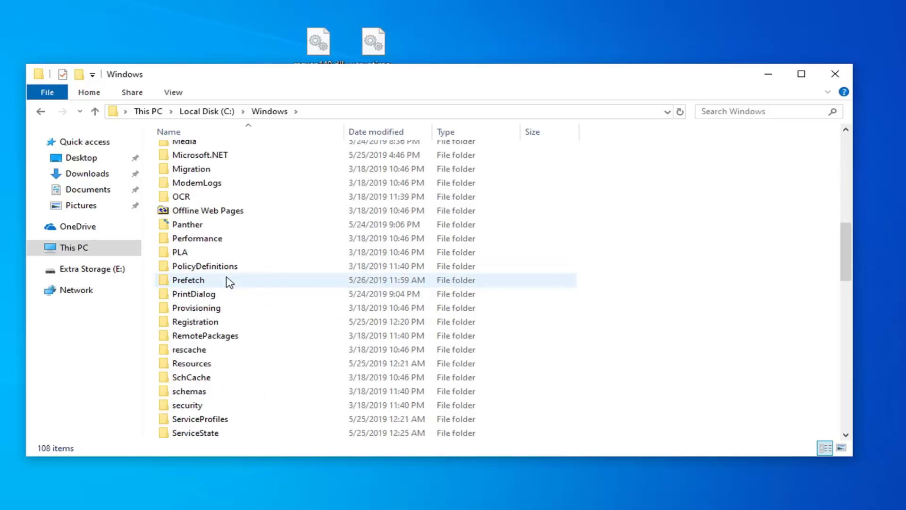
pyautogui.scroll(-5, 229, 282)
pyautogui.click(194, 365)
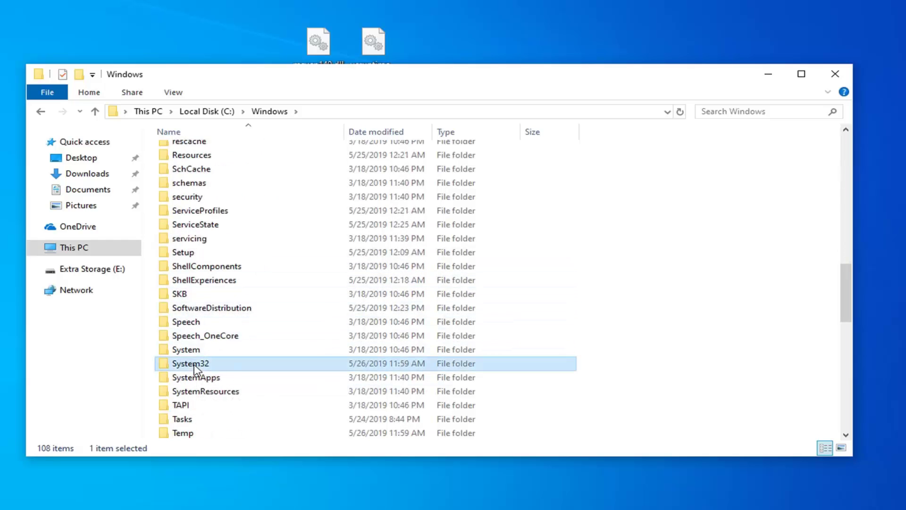
pyautogui.moveTo(225, 368)
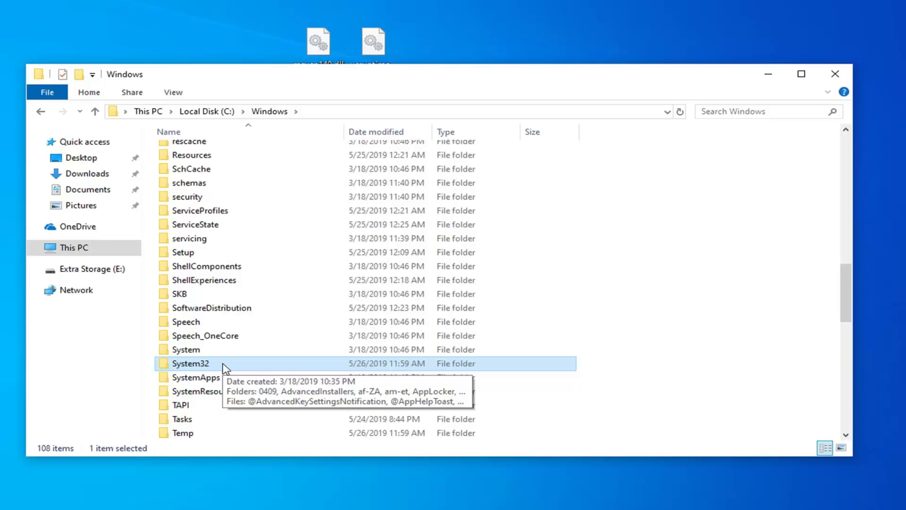
pyautogui.scroll(-1, 222, 364)
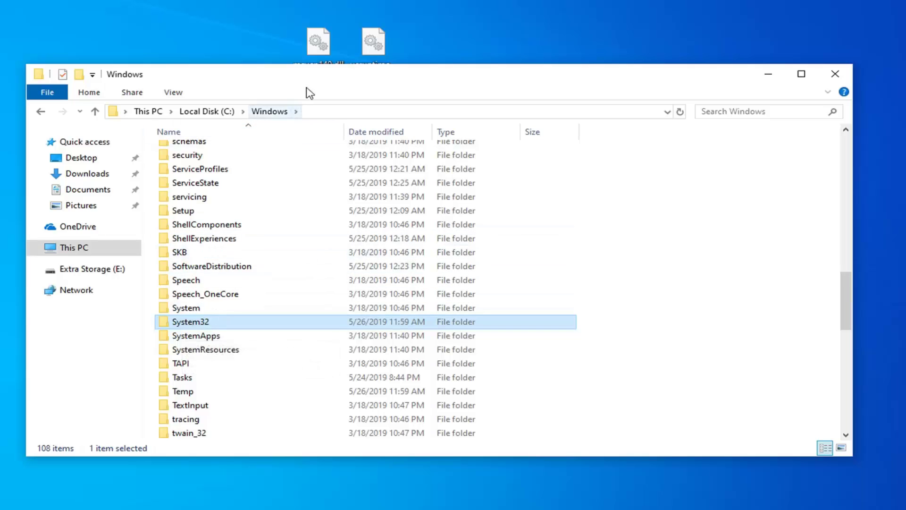
pyautogui.moveTo(326, 75); pyautogui.dragTo(328, 107)
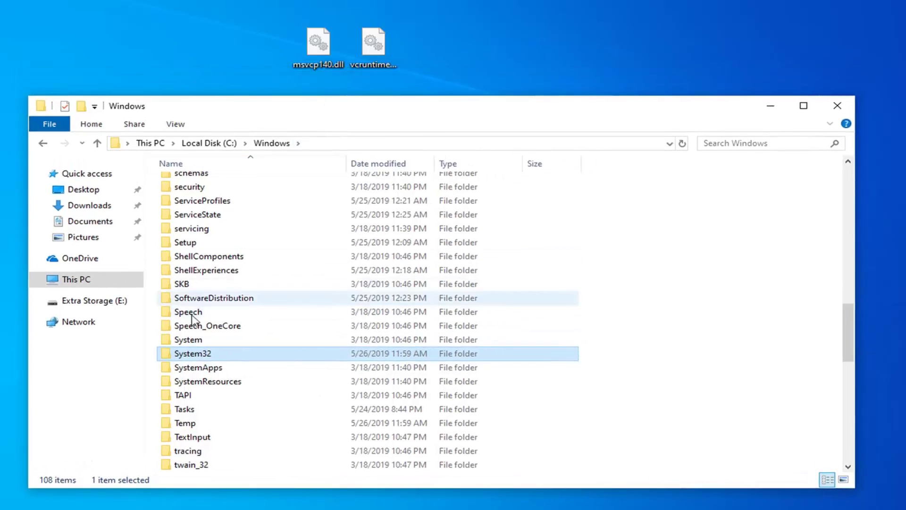
# Move msvcp140.dll and vcruntime140.dll into System32, replacing existing files with administrator permission
pyautogui.doubleClick(185, 355)
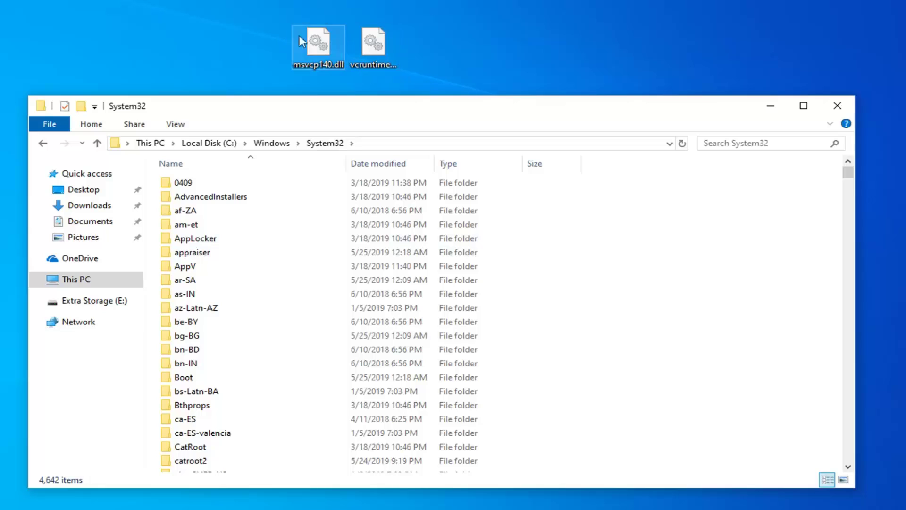
pyautogui.moveTo(245, 5); pyautogui.dragTo(430, 75)
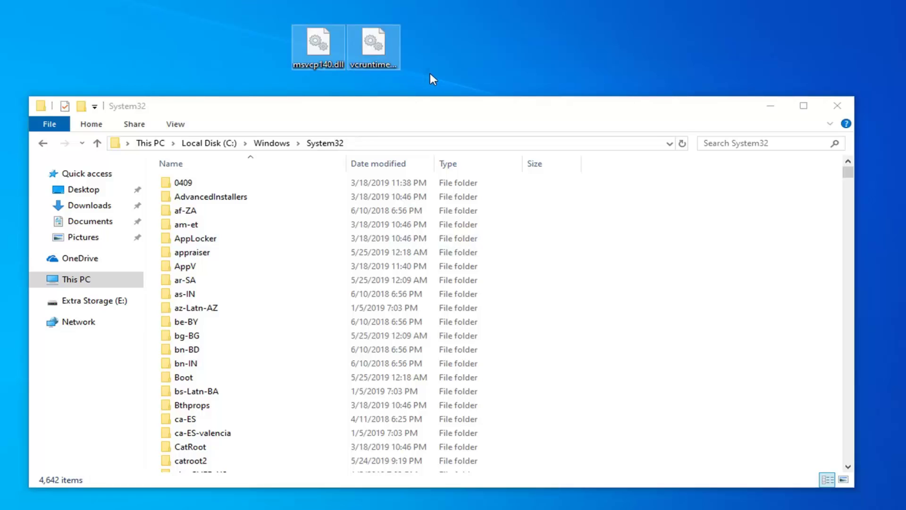
pyautogui.moveTo(393, 44); pyautogui.dragTo(688, 234)
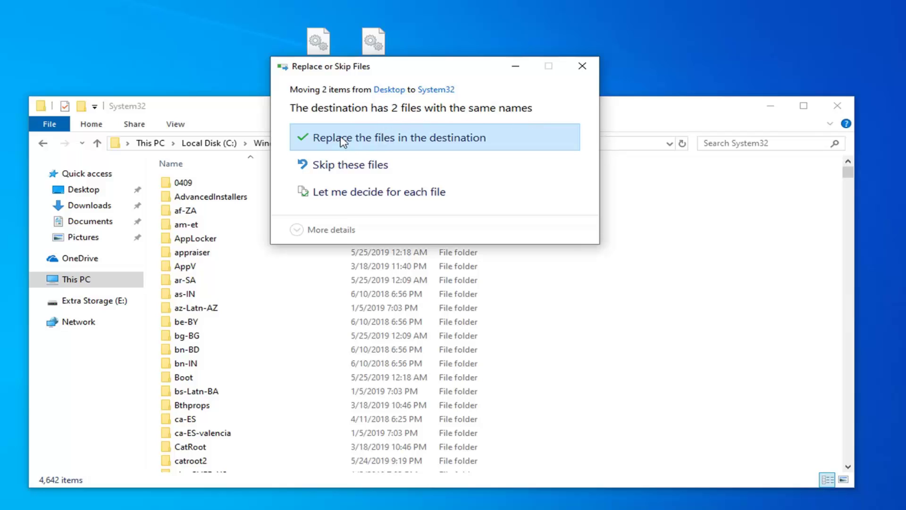
pyautogui.click(429, 141)
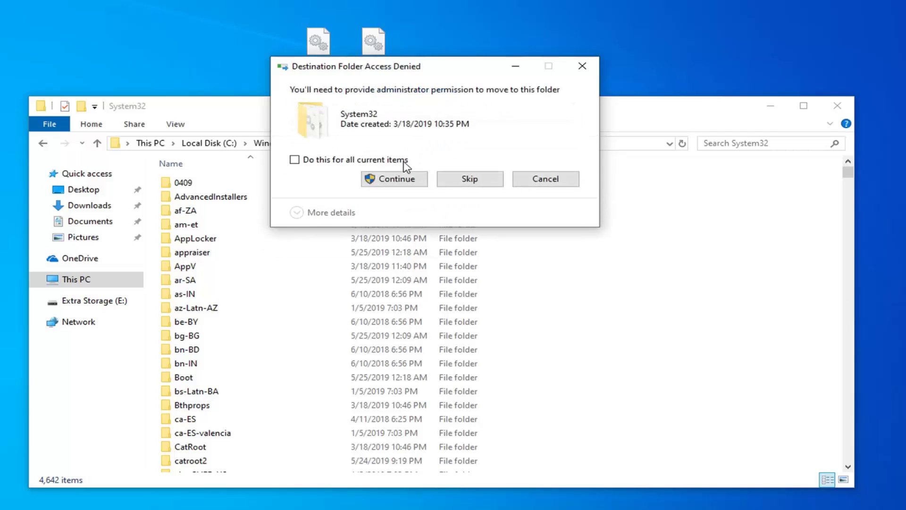
pyautogui.click(295, 160)
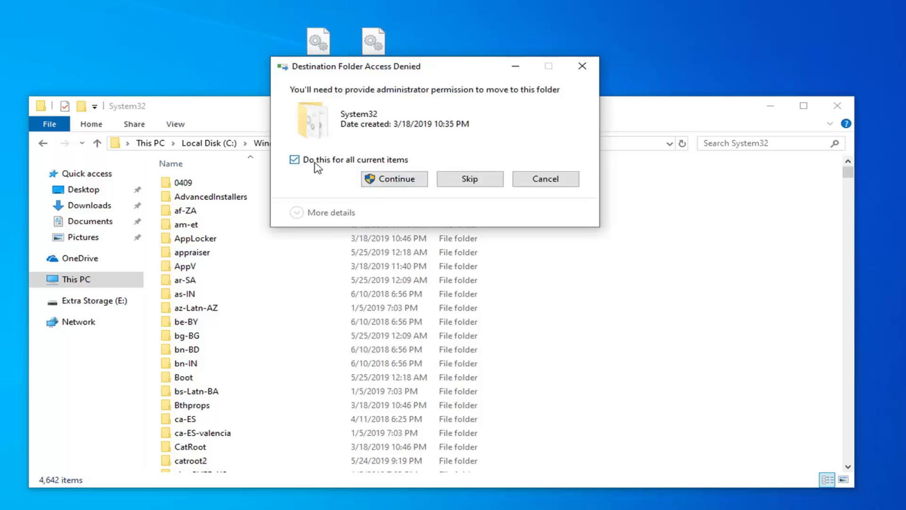
pyautogui.click(393, 184)
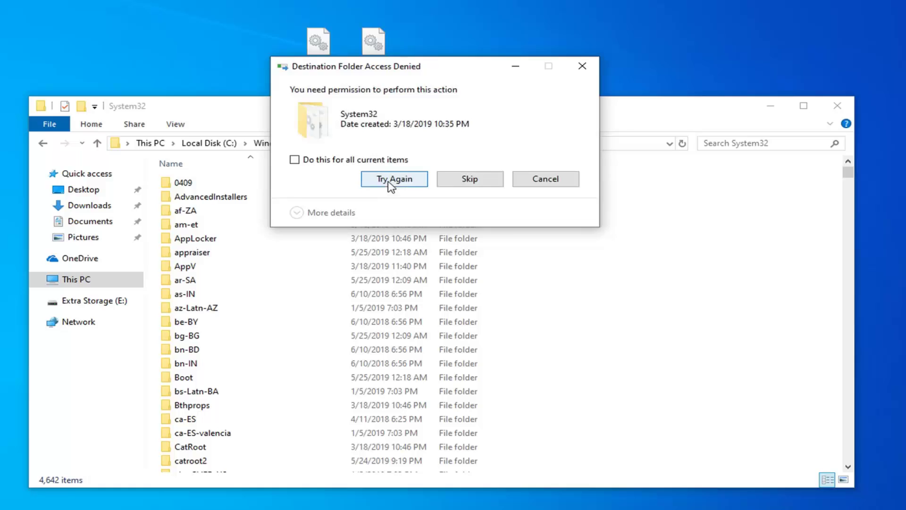
pyautogui.click(391, 182)
pyautogui.click(840, 106)
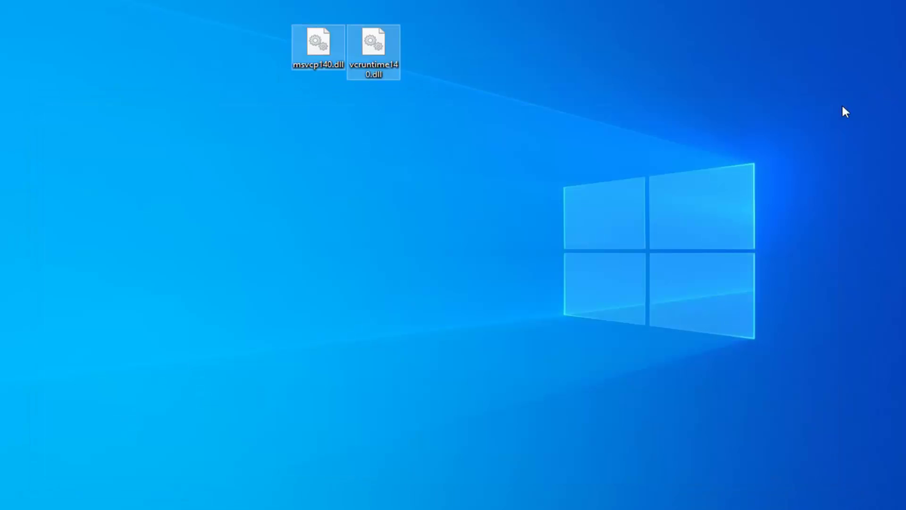